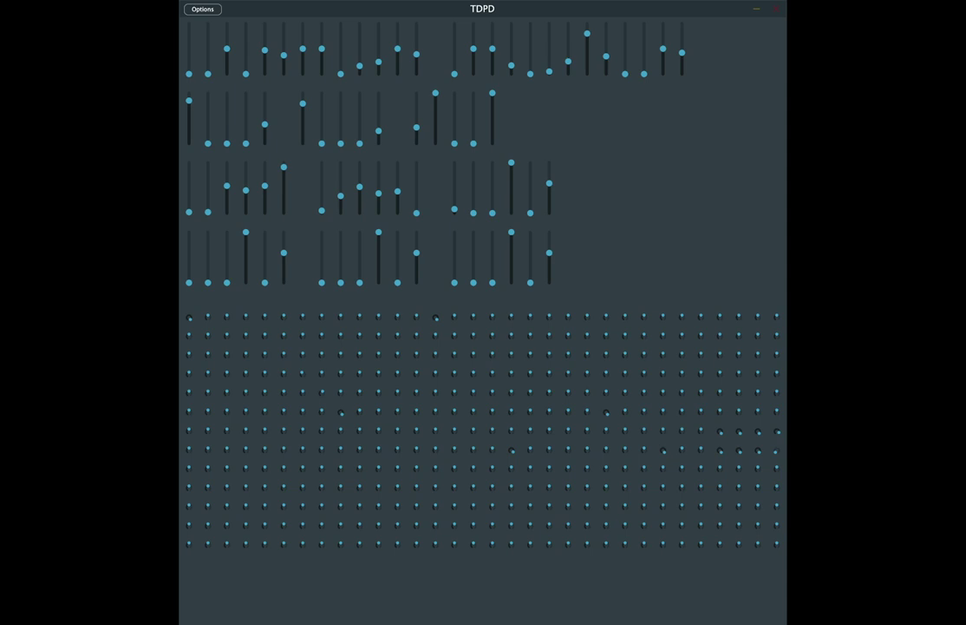
# Step: Slightly raise the first and sixth sliders of the second row and the thirteenth slider of the top row
pyautogui.moveTo(302, 108)
pyautogui.moveTo(306, 108); pyautogui.dragTo(305, 102)
pyautogui.moveTo(191, 104)
pyautogui.moveTo(192, 105); pyautogui.dragTo(190, 98)
pyautogui.moveTo(418, 57)
pyautogui.moveTo(418, 58); pyautogui.dragTo(422, 55)
# Step: Sweep the second row's first slider down to 0.02 and back up near its maximum
pyautogui.moveTo(190, 98)
pyautogui.moveTo(190, 99); pyautogui.dragTo(194, 143)
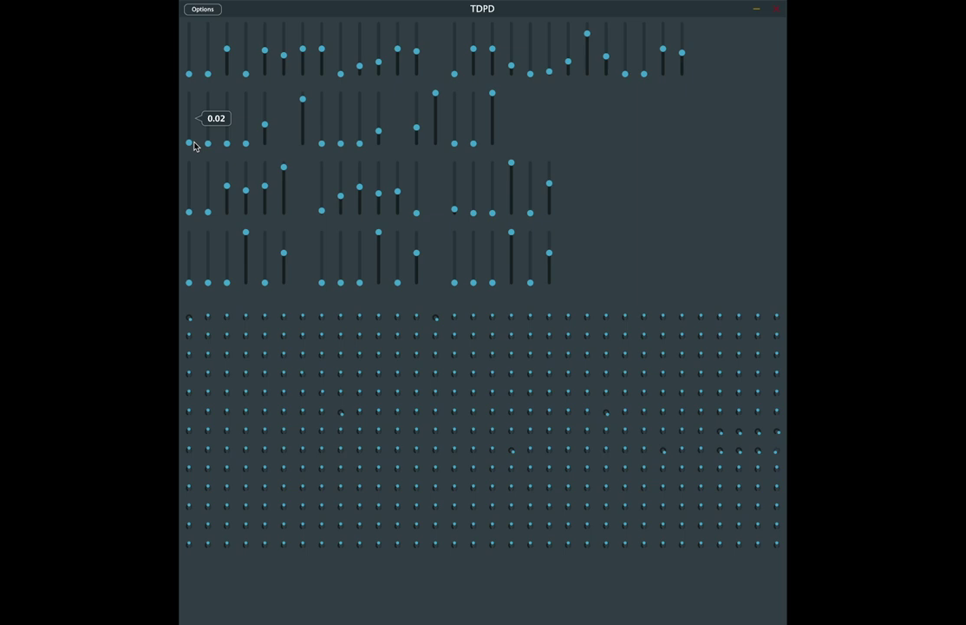
pyautogui.moveTo(195, 146); pyautogui.dragTo(191, 98)
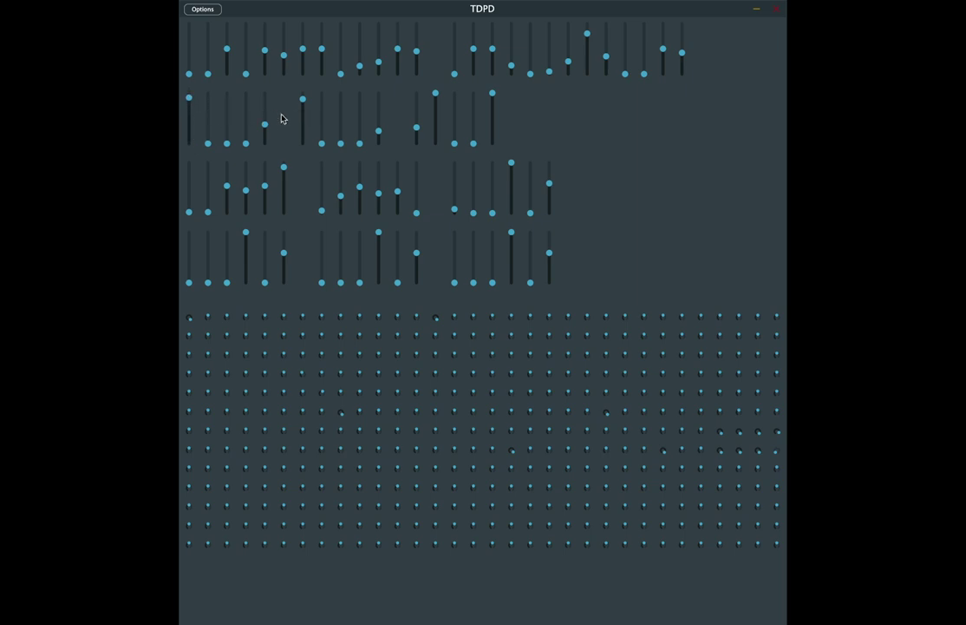
# Step: Set the second row's fifth slider near maximum, its sixth to about two thirds and its tenth to almost halfway
pyautogui.moveTo(306, 107)
pyautogui.moveTo(307, 104); pyautogui.dragTo(269, 99)
pyautogui.moveTo(302, 133)
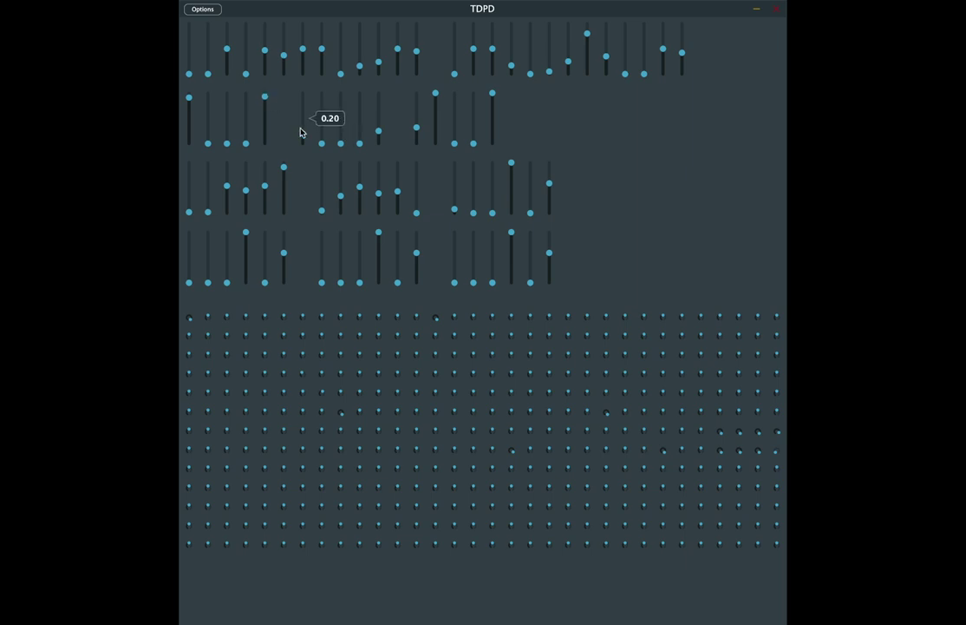
pyautogui.moveTo(306, 137); pyautogui.dragTo(306, 110)
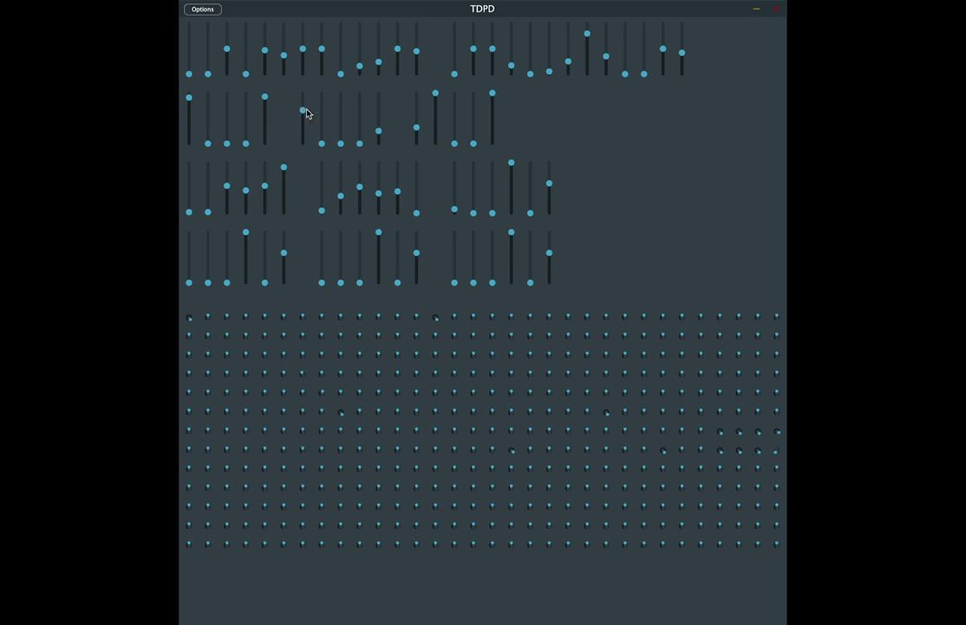
pyautogui.moveTo(386, 138)
pyautogui.moveTo(385, 139); pyautogui.dragTo(385, 120)
# Step: Set the top row's sixth, seventh and tenth sliders high, the eighth and ninth to about a quarter, and the eleventh below halfway
pyautogui.moveTo(344, 78)
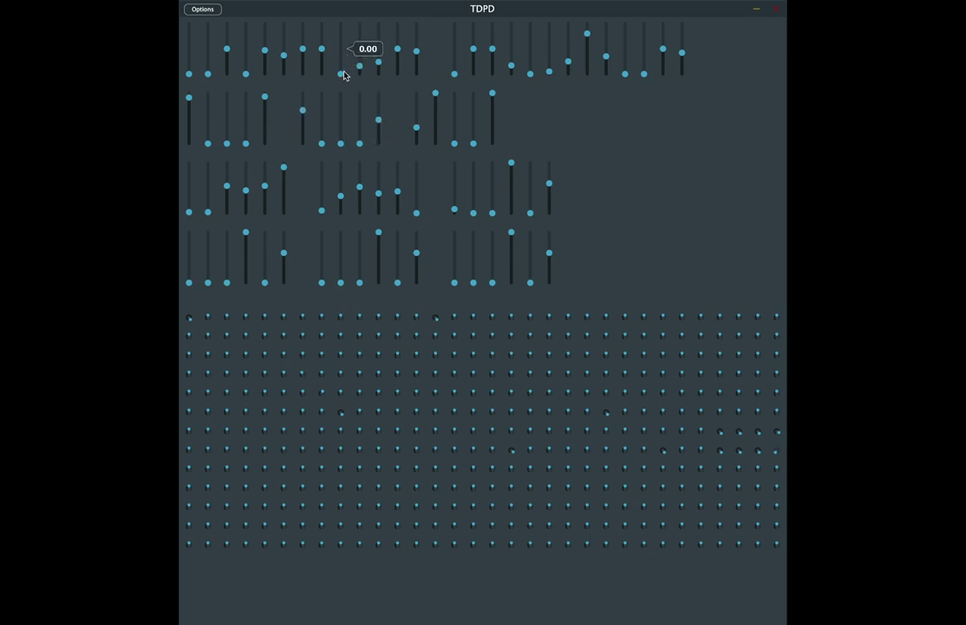
pyautogui.moveTo(345, 76); pyautogui.dragTo(341, 39)
pyautogui.moveTo(280, 56)
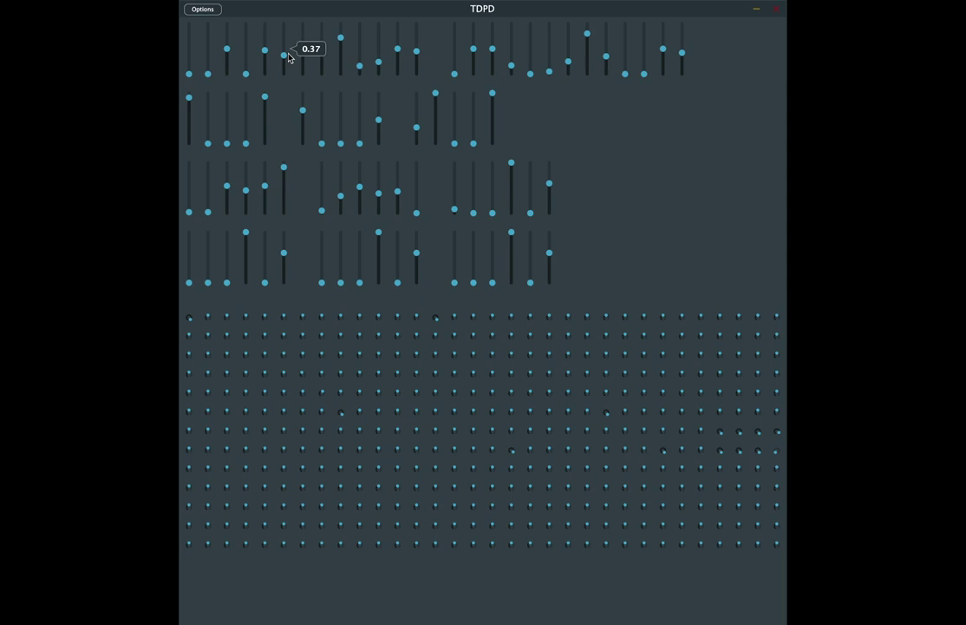
pyautogui.moveTo(290, 58); pyautogui.dragTo(362, 34)
pyautogui.moveTo(304, 59)
pyautogui.moveTo(362, 70)
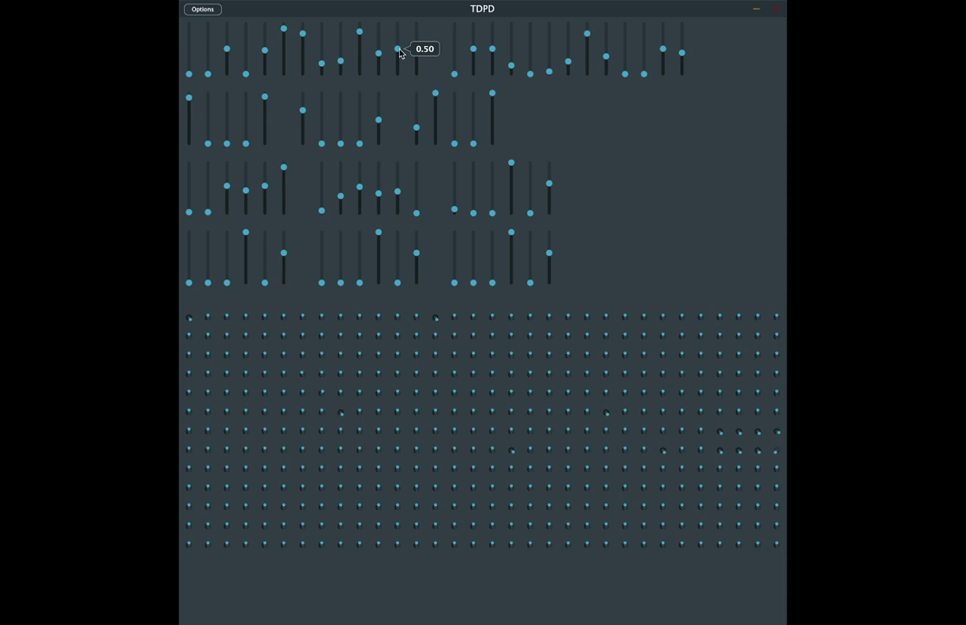
# Step: Raise the top row's eighth, twelfth and thirteenth sliders above halfway and lower its fifth slider almost to zero
pyautogui.moveTo(401, 54); pyautogui.dragTo(400, 45)
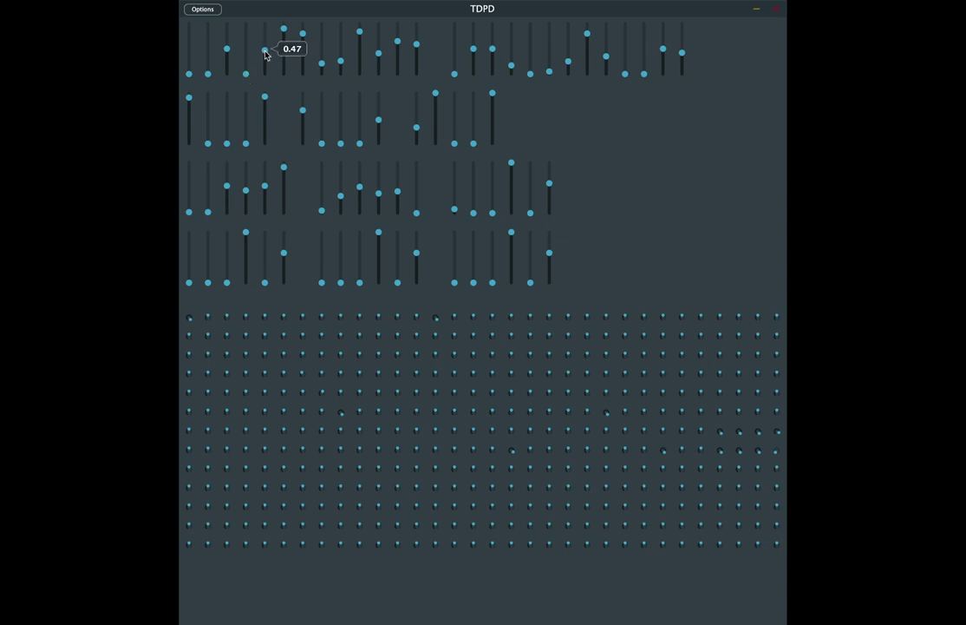
pyautogui.moveTo(267, 55); pyautogui.dragTo(322, 41)
pyautogui.moveTo(377, 48)
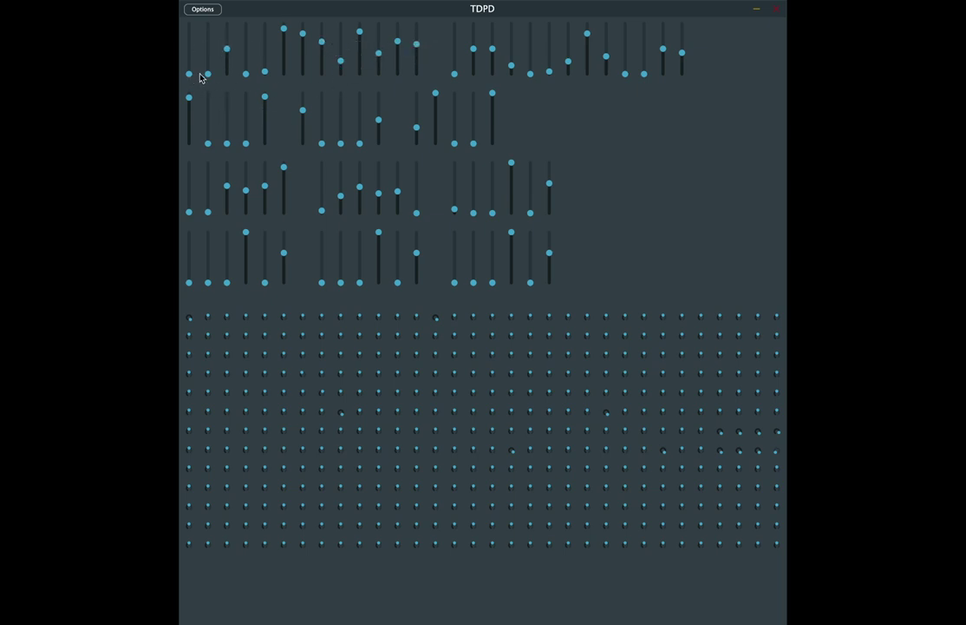
# Step: Set the top row's second slider to 0.50
pyautogui.moveTo(213, 78)
pyautogui.moveTo(209, 79); pyautogui.dragTo(208, 52)
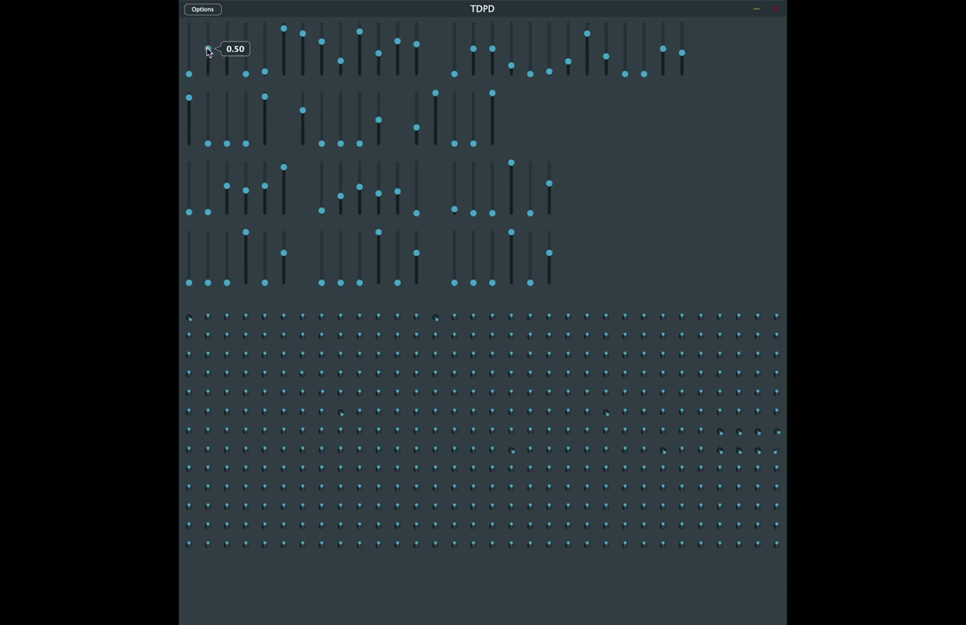
pyautogui.moveTo(208, 52); pyautogui.dragTo(208, 48)
# Step: In the top row's second group, lower the second slider to zero and raise the fifth to seventh and ninth to eleventh sliders
pyautogui.moveTo(474, 48); pyautogui.dragTo(473, 79)
pyautogui.click(473, 135)
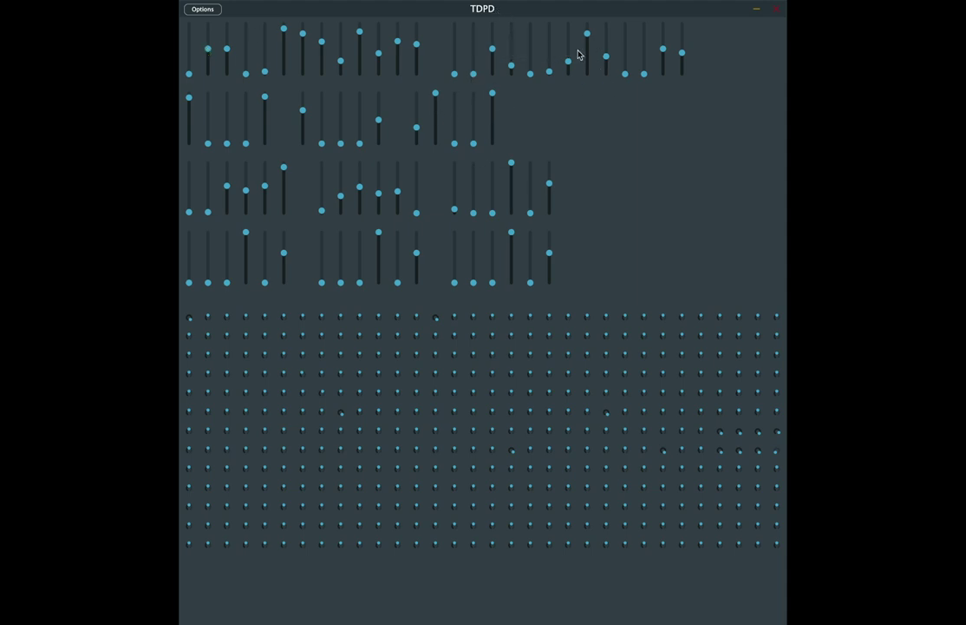
pyautogui.moveTo(532, 79)
pyautogui.moveTo(533, 76); pyautogui.dragTo(650, 60)
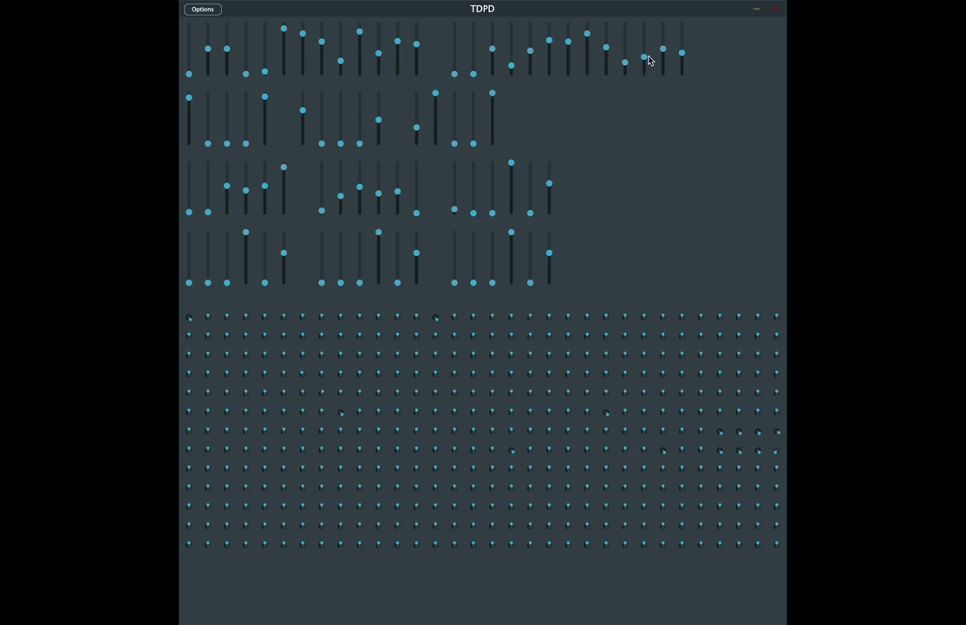
# Step: Set the top row's second slider to zero and its thirteenth to 1.00, and raise the third row's second slider to about a third
pyautogui.moveTo(416, 45); pyautogui.dragTo(431, 69)
pyautogui.moveTo(208, 48); pyautogui.dragTo(219, 86)
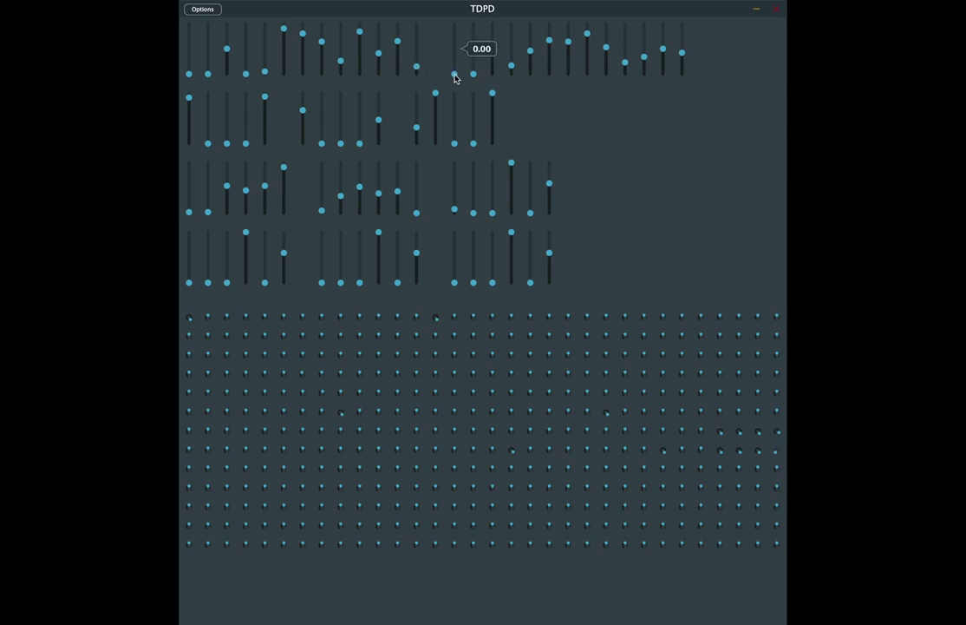
pyautogui.moveTo(684, 56)
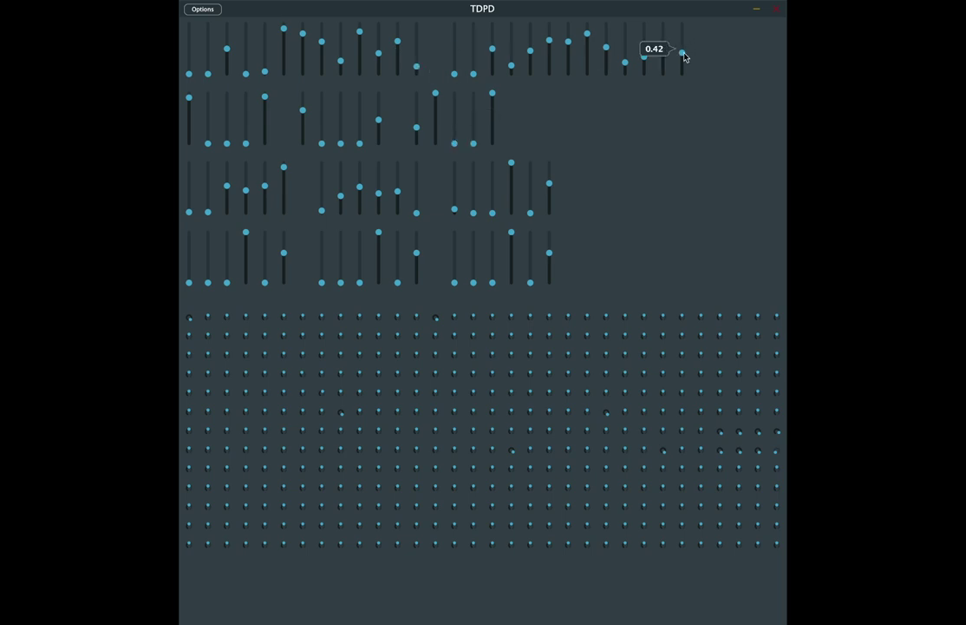
pyautogui.moveTo(417, 64)
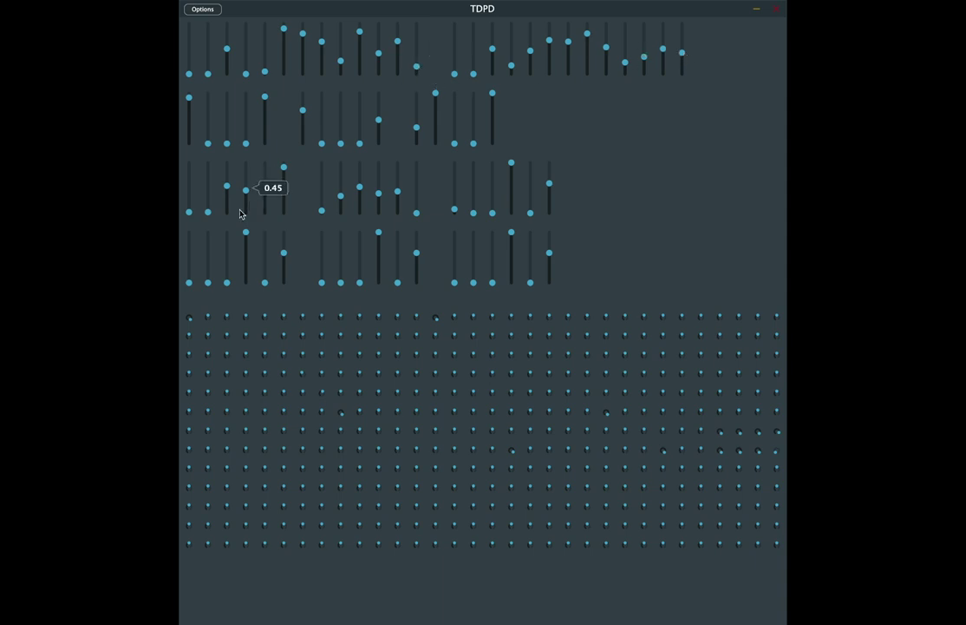
pyautogui.moveTo(208, 207); pyautogui.dragTo(210, 198)
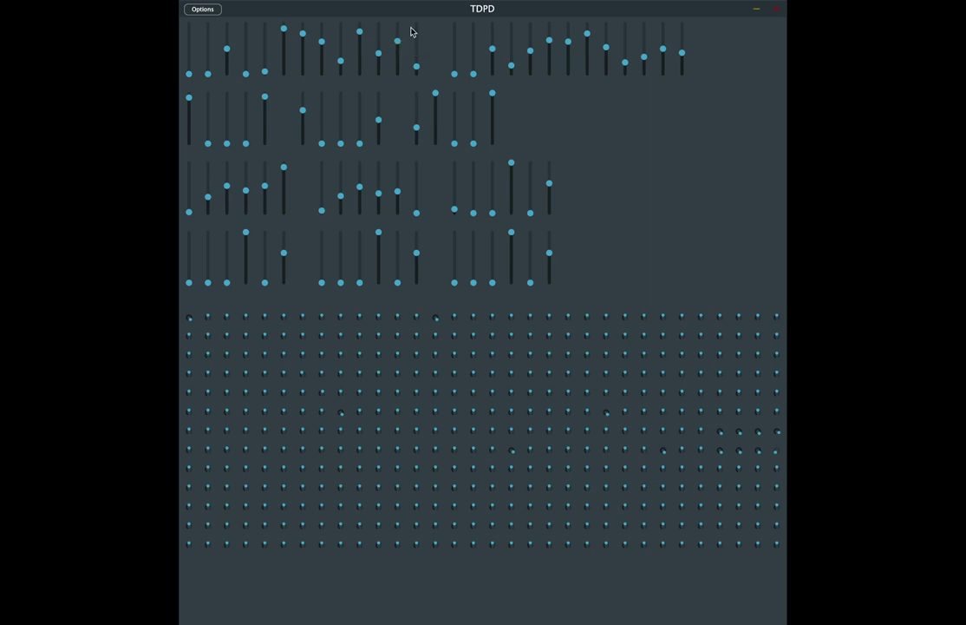
pyautogui.moveTo(420, 66); pyautogui.dragTo(421, 24)
# Step: In the second row, lower the sixth slider to about a fifth, raise the tenth and eleventh high, and set the thirteenth just above halfway
pyautogui.moveTo(304, 109); pyautogui.dragTo(308, 138)
pyautogui.moveTo(381, 124)
pyautogui.moveTo(381, 124); pyautogui.dragTo(381, 99)
pyautogui.moveTo(438, 98)
pyautogui.moveTo(477, 148)
pyautogui.moveTo(417, 130)
pyautogui.moveTo(455, 144); pyautogui.dragTo(417, 102)
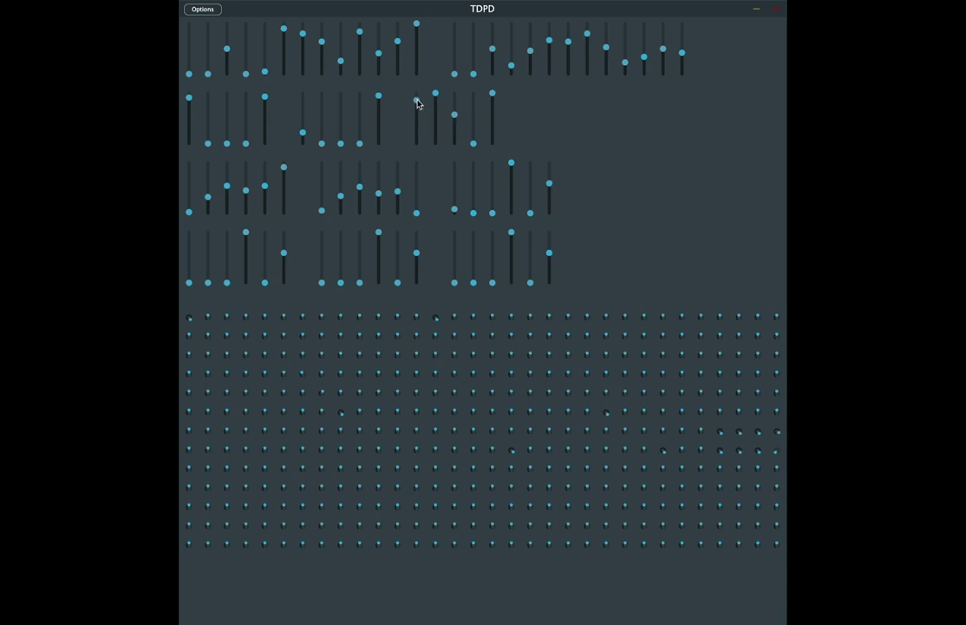
# Step: Raise the second row's first, sixth and eleventh sliders to their maximum of 1.00
pyautogui.moveTo(302, 132); pyautogui.dragTo(302, 94)
pyautogui.moveTo(189, 97); pyautogui.dragTo(189, 93)
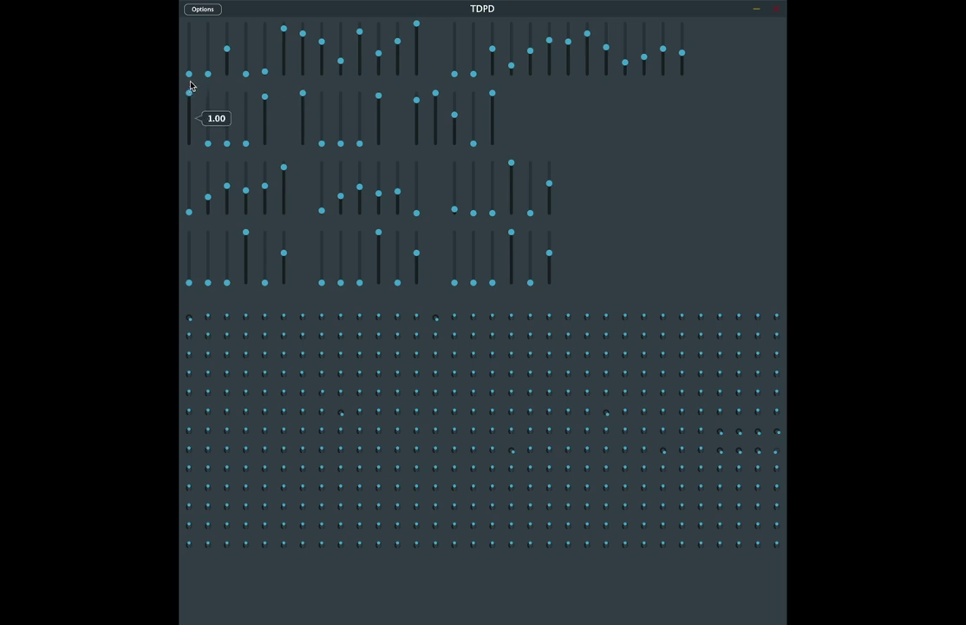
pyautogui.click(417, 101)
pyautogui.moveTo(417, 102); pyautogui.dragTo(416, 87)
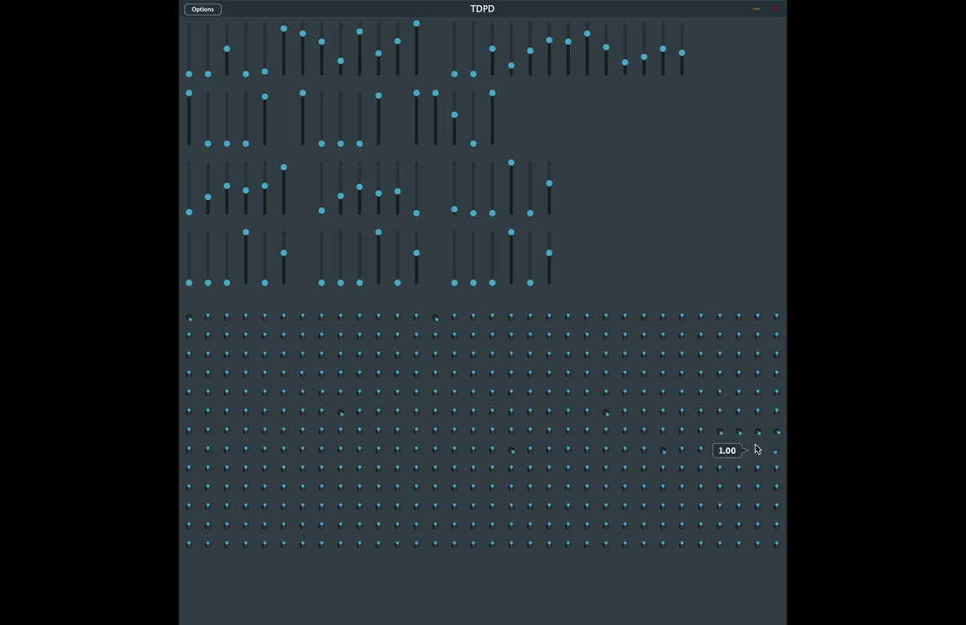
# Step: Turn the last two knobs in the seventh and eighth knob rows close to their centre positions
pyautogui.moveTo(760, 430)
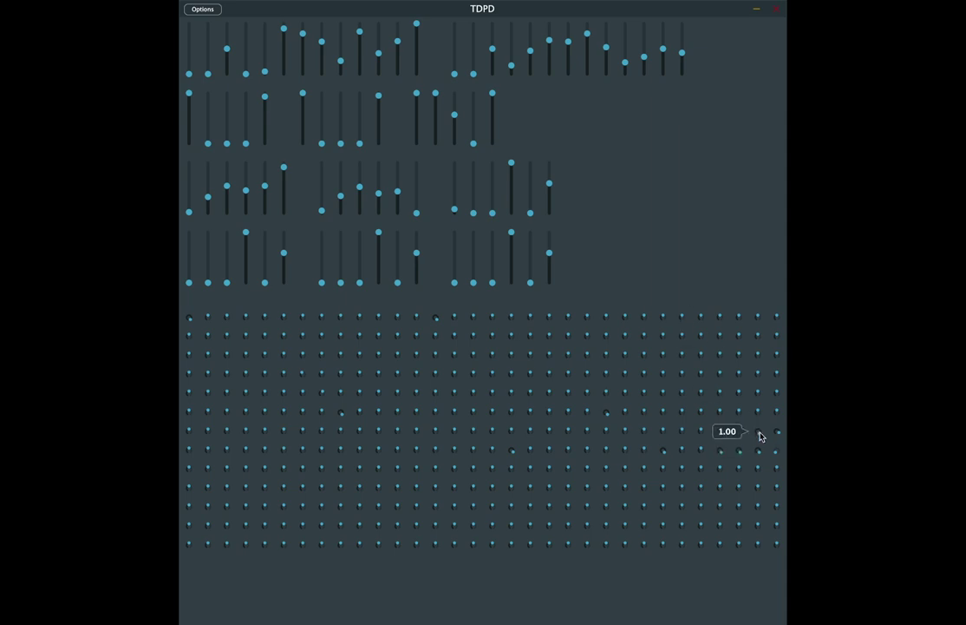
pyautogui.moveTo(760, 433); pyautogui.dragTo(762, 496)
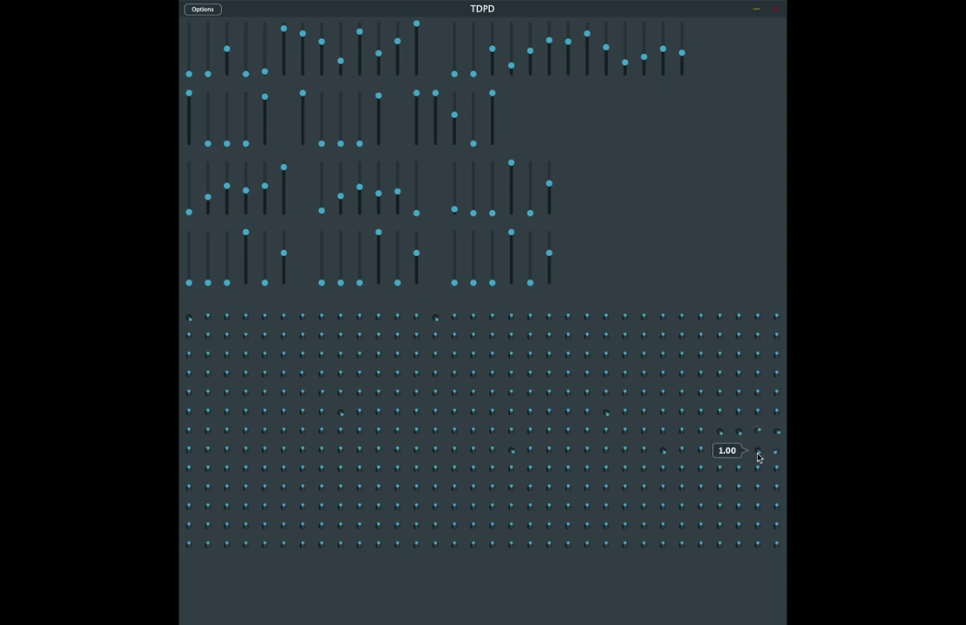
pyautogui.moveTo(759, 457); pyautogui.dragTo(753, 519)
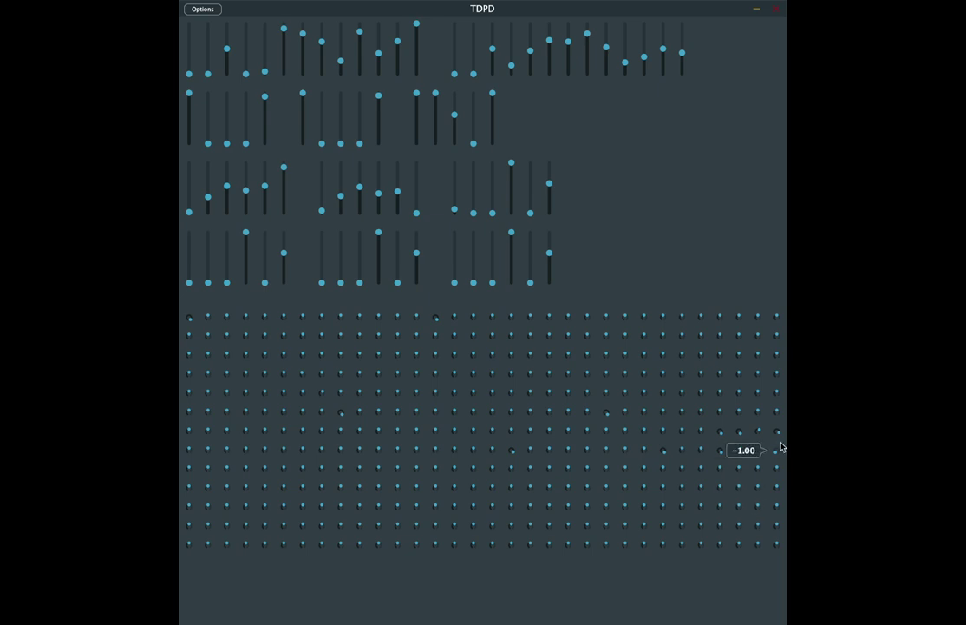
pyautogui.moveTo(778, 431); pyautogui.dragTo(781, 379)
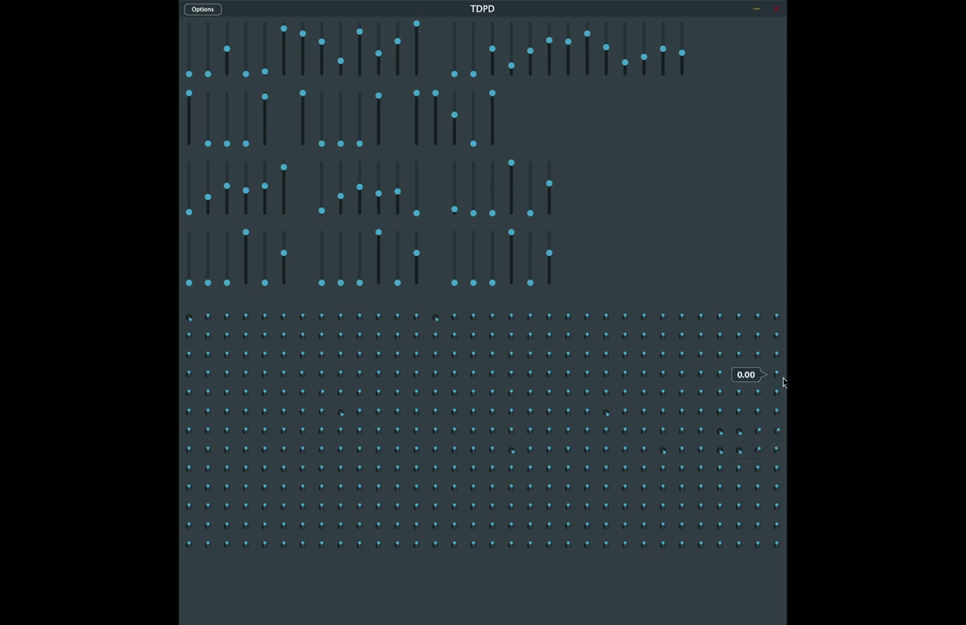
# Step: In the second row, set the first slider to 0.70, slightly lower the eleventh, and bring the third, sixth and eighth to about halfway
pyautogui.moveTo(488, 366)
pyautogui.moveTo(417, 94); pyautogui.dragTo(419, 104)
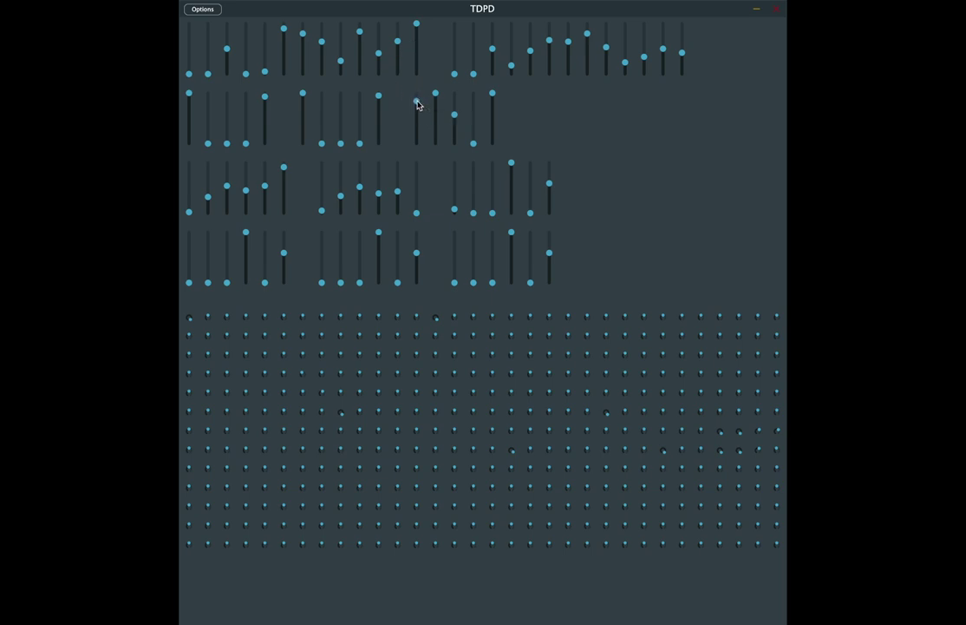
pyautogui.moveTo(301, 97)
pyautogui.moveTo(341, 143); pyautogui.dragTo(345, 118)
pyautogui.moveTo(226, 143); pyautogui.dragTo(190, 106)
pyautogui.moveTo(191, 104)
pyautogui.moveTo(303, 93); pyautogui.dragTo(314, 121)
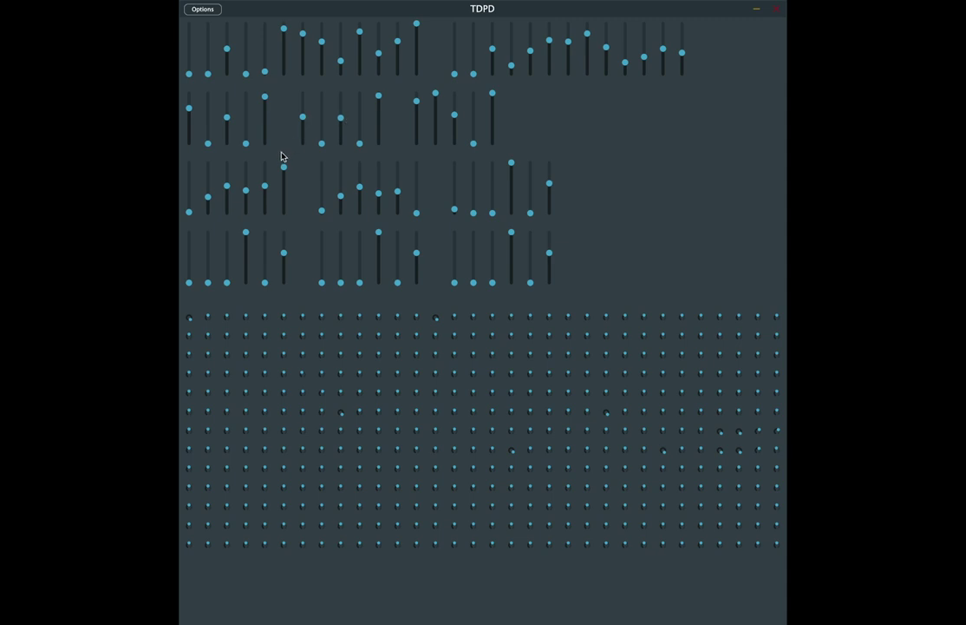
# Step: Lower the third row's sixth slider to under a quarter and turn the seventh knob row's thirteenth knob up near maximum
pyautogui.moveTo(284, 171)
pyautogui.moveTo(285, 170); pyautogui.dragTo(302, 208)
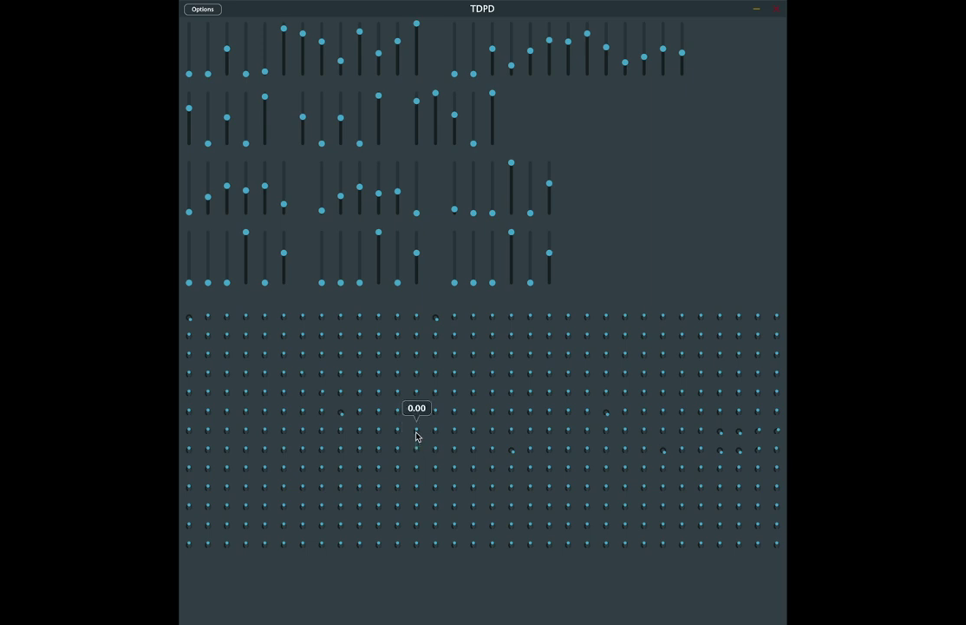
pyautogui.moveTo(416, 437); pyautogui.dragTo(452, 352)
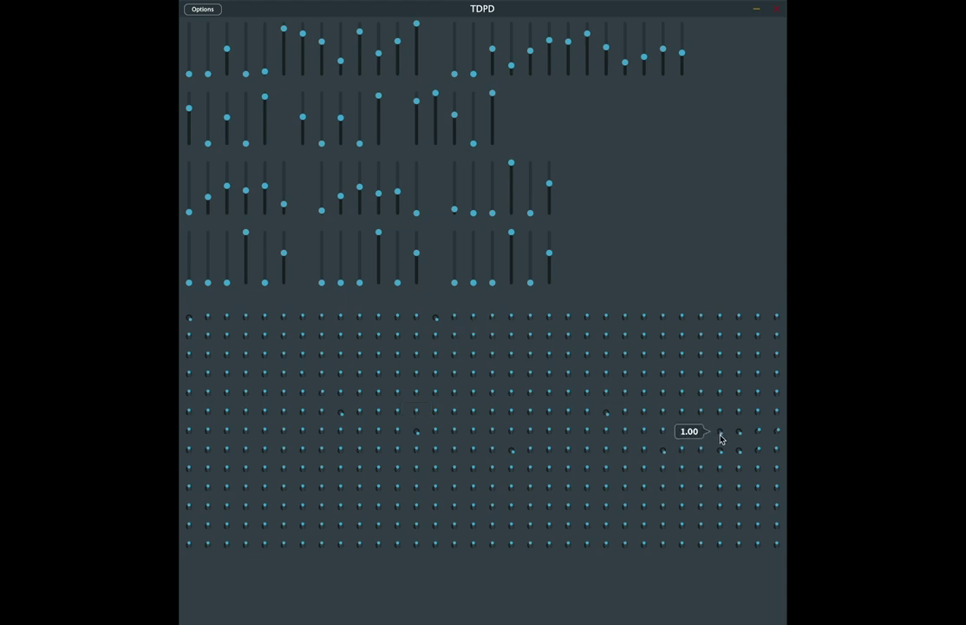
# Step: Turn the 29th and 30th knobs in the seventh and eighth knob rows down close to their centre positions
pyautogui.moveTo(721, 437); pyautogui.dragTo(727, 506)
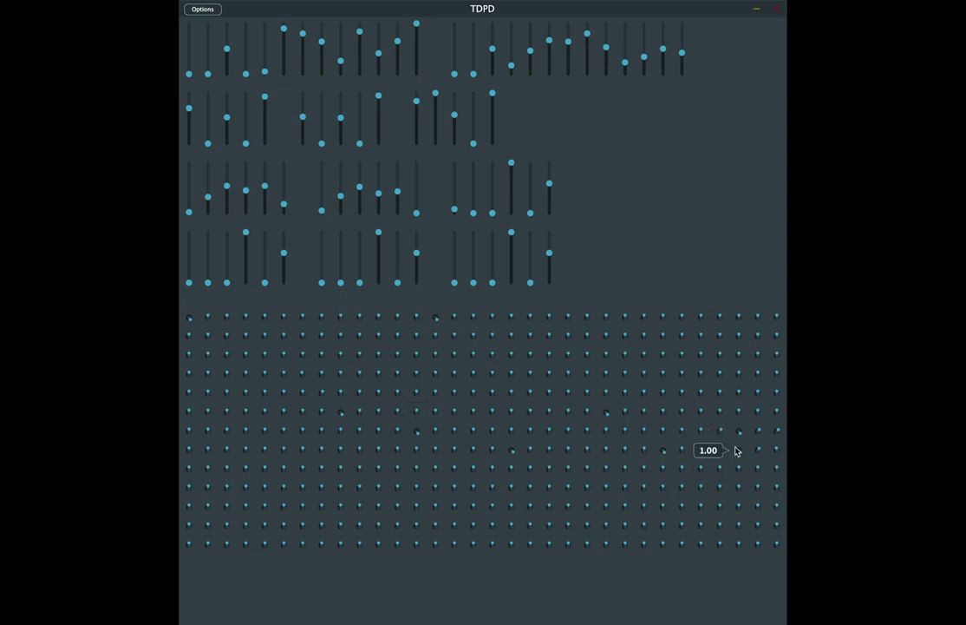
pyautogui.moveTo(740, 434); pyautogui.dragTo(738, 506)
pyautogui.moveTo(721, 455); pyautogui.dragTo(722, 517)
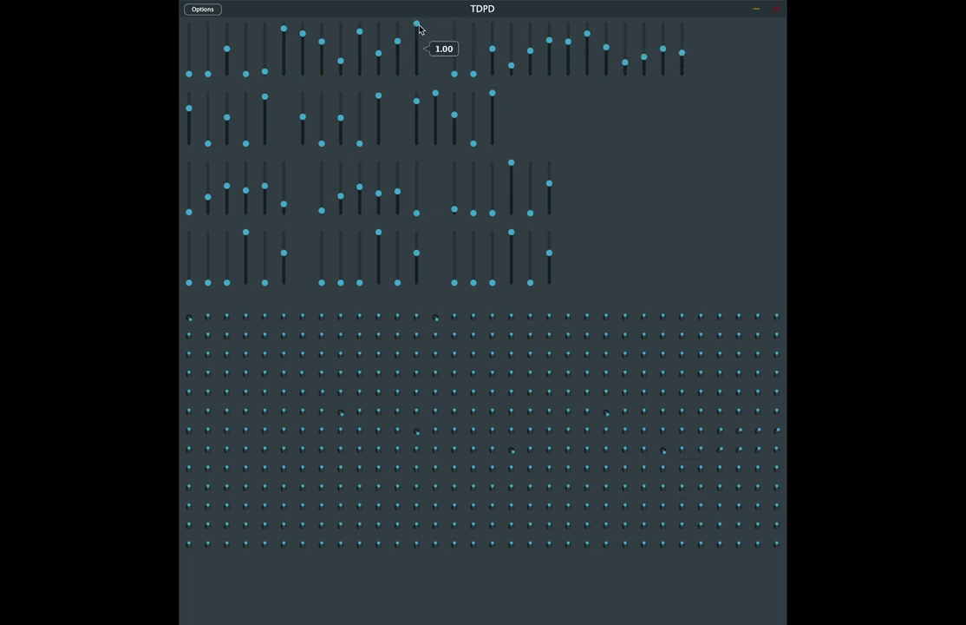
# Step: Lower the top row's thirteenth and last sliders to within a fifth of their range above zero
pyautogui.moveTo(417, 25); pyautogui.dragTo(424, 52)
pyautogui.moveTo(425, 53); pyautogui.dragTo(425, 62)
pyautogui.moveTo(425, 68); pyautogui.dragTo(425, 70)
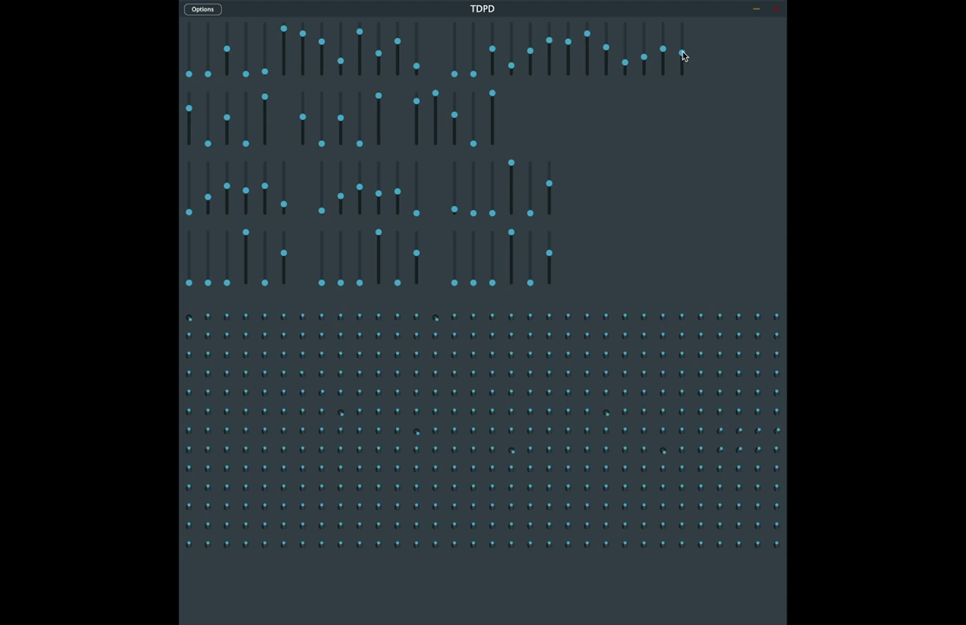
pyautogui.moveTo(682, 54); pyautogui.dragTo(685, 71)
# Step: Raise the third row's fifth slider to about four fifths and its eleventh slider to about two thirds
pyautogui.moveTo(265, 186); pyautogui.dragTo(267, 174)
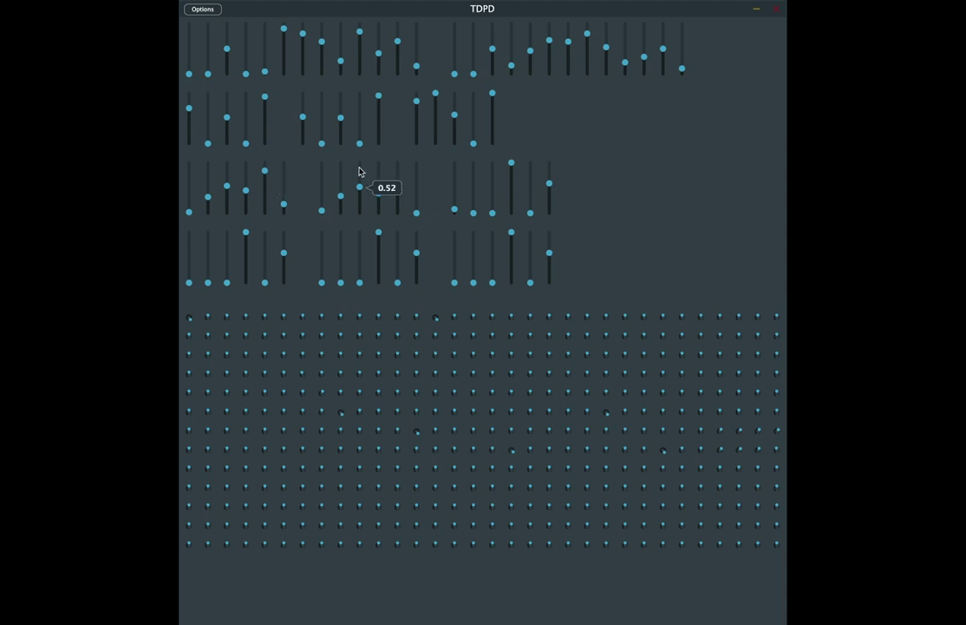
pyautogui.moveTo(399, 194)
pyautogui.moveTo(399, 195); pyautogui.dragTo(397, 178)
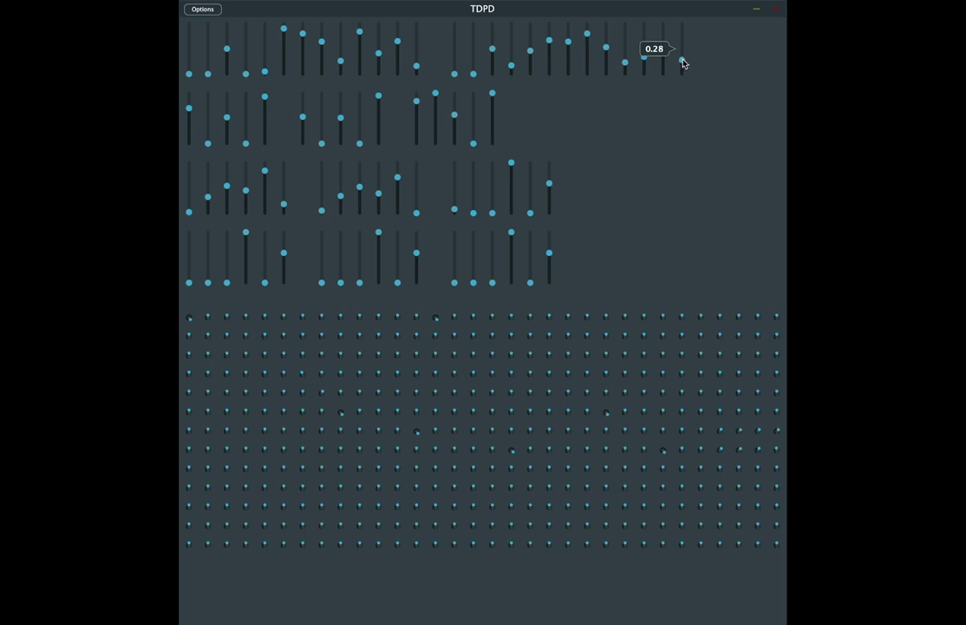
# Step: Set the top row's last slider to 0.28 and nudge its thirteenth slider down to about a tenth
pyautogui.moveTo(683, 61); pyautogui.dragTo(683, 61)
pyautogui.moveTo(417, 43)
pyautogui.moveTo(417, 71); pyautogui.dragTo(417, 72)
# Step: Lower the top row's sixth and seventh sliders near zero and its eighth slider to about halfway
pyautogui.moveTo(289, 39)
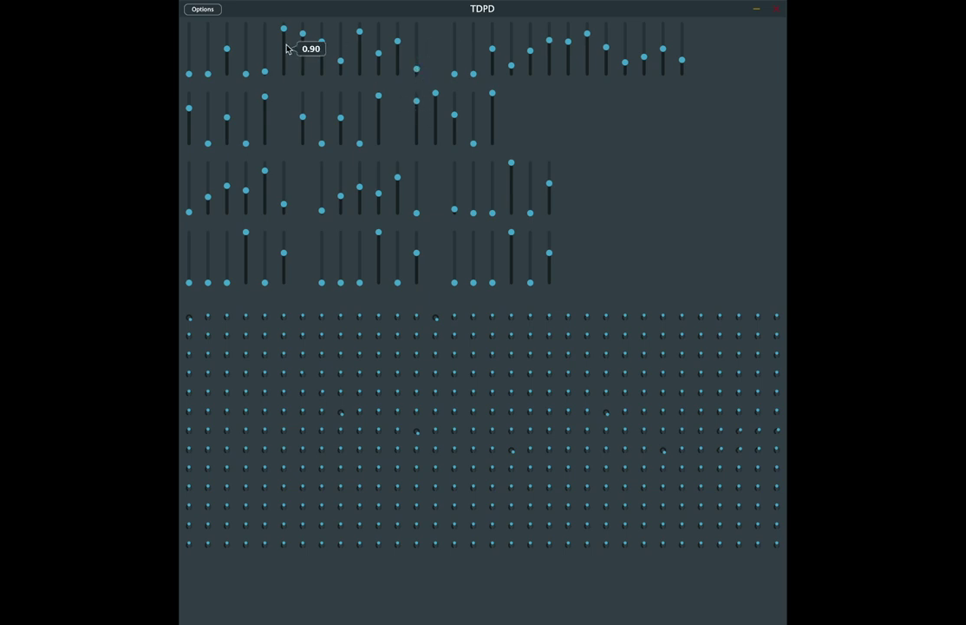
pyautogui.moveTo(287, 36); pyautogui.dragTo(308, 68)
pyautogui.moveTo(303, 41)
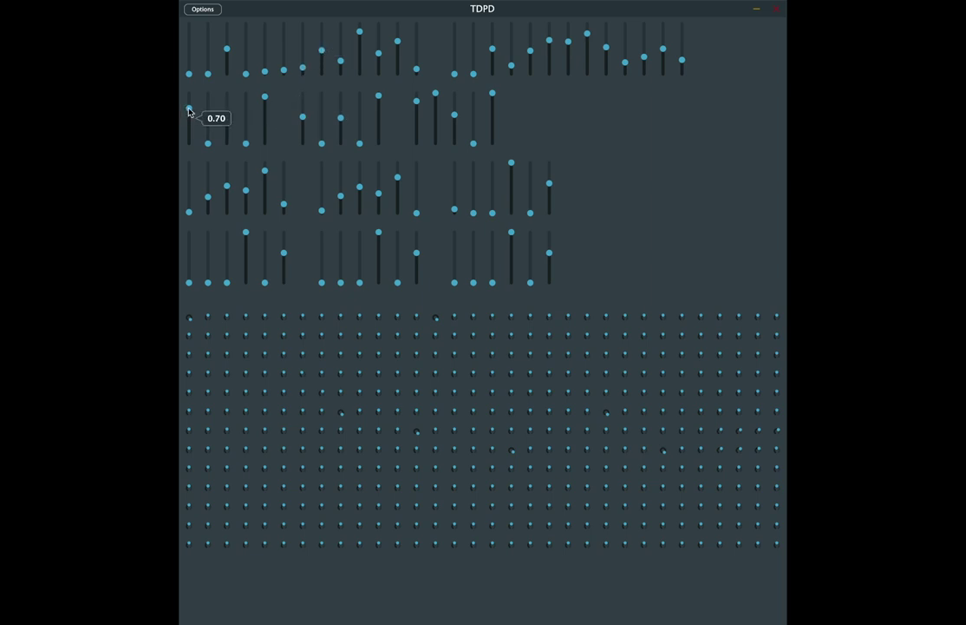
# Step: Lower the second row's first slider to about a third, then raise the top row's seventh and lower its ninth and tenth sliders
pyautogui.moveTo(190, 108); pyautogui.dragTo(198, 128)
pyautogui.moveTo(302, 67); pyautogui.dragTo(365, 65)
pyautogui.click(344, 61)
pyautogui.click(362, 30)
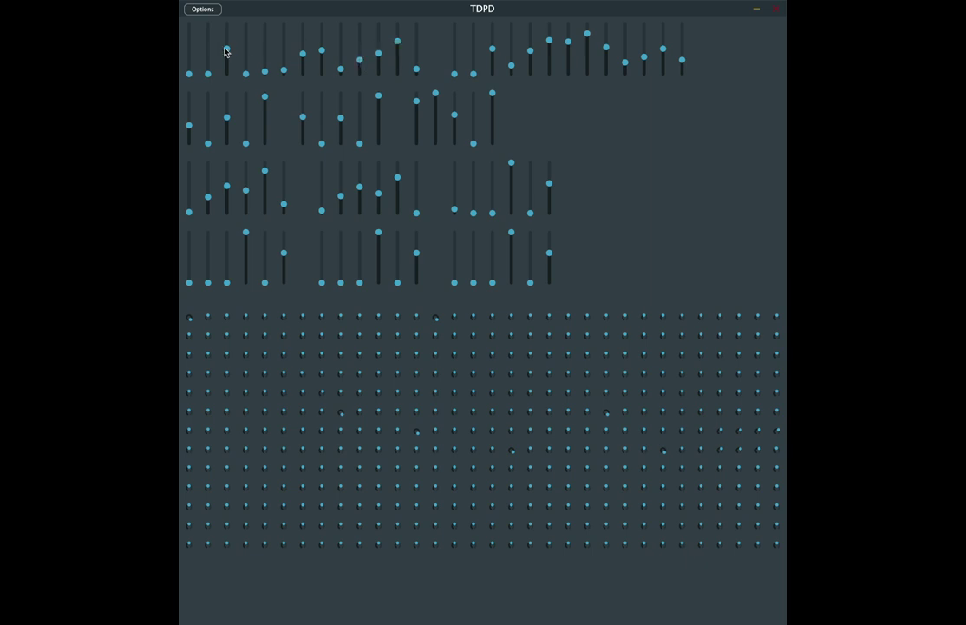
# Step: Lower the top row's eighteenth to twenty-second sliders to roughly 0.1–0.2 and raise its sixteenth slider to 0.88
pyautogui.moveTo(231, 54)
pyautogui.moveTo(212, 80)
pyautogui.moveTo(508, 55)
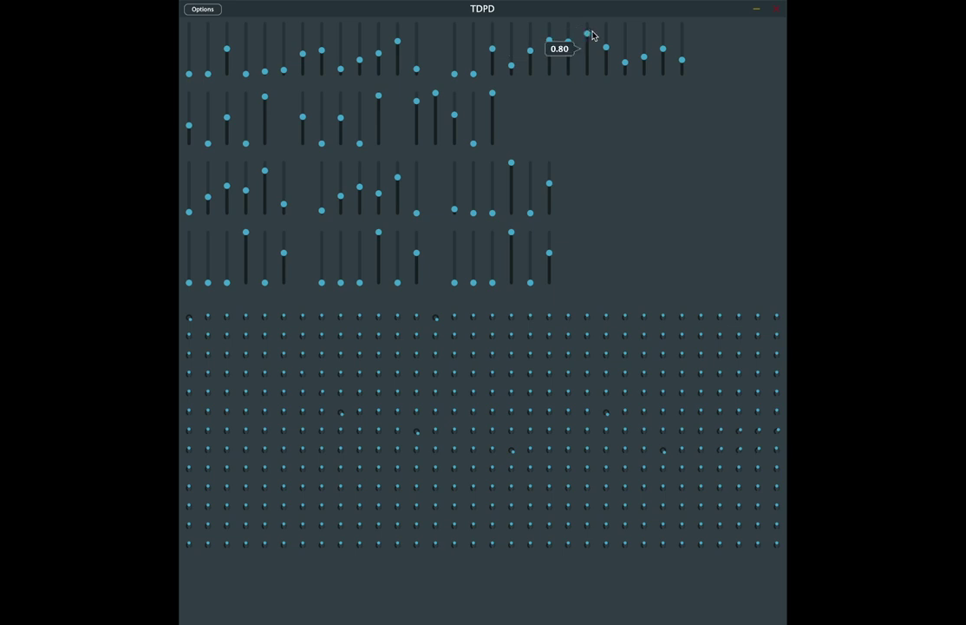
pyautogui.moveTo(606, 48); pyautogui.dragTo(493, 32)
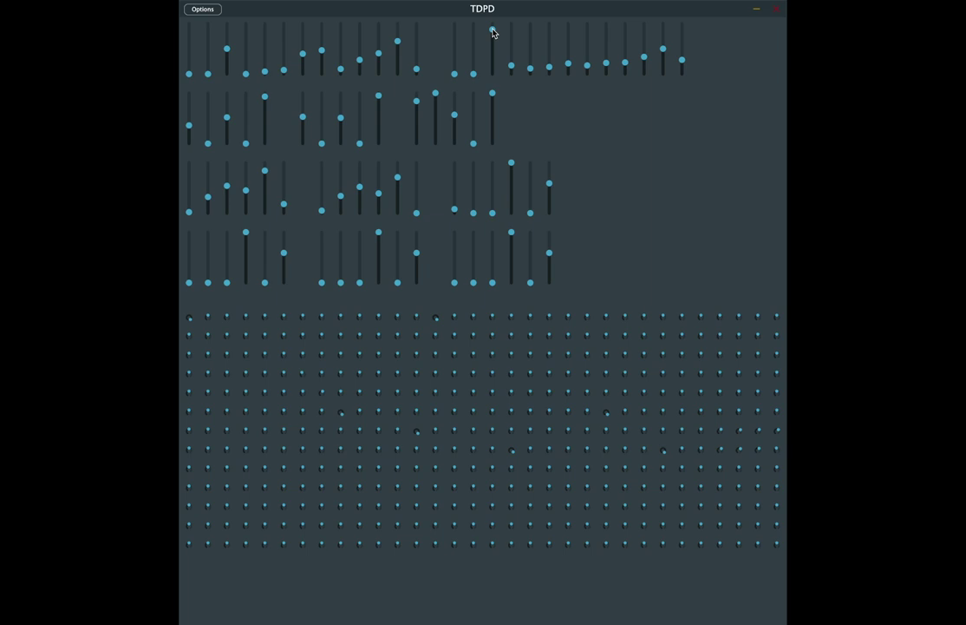
# Step: Nudge the top row's twenty-fifth slider to just below halfway and lower its last slider to zero
pyautogui.moveTo(663, 45)
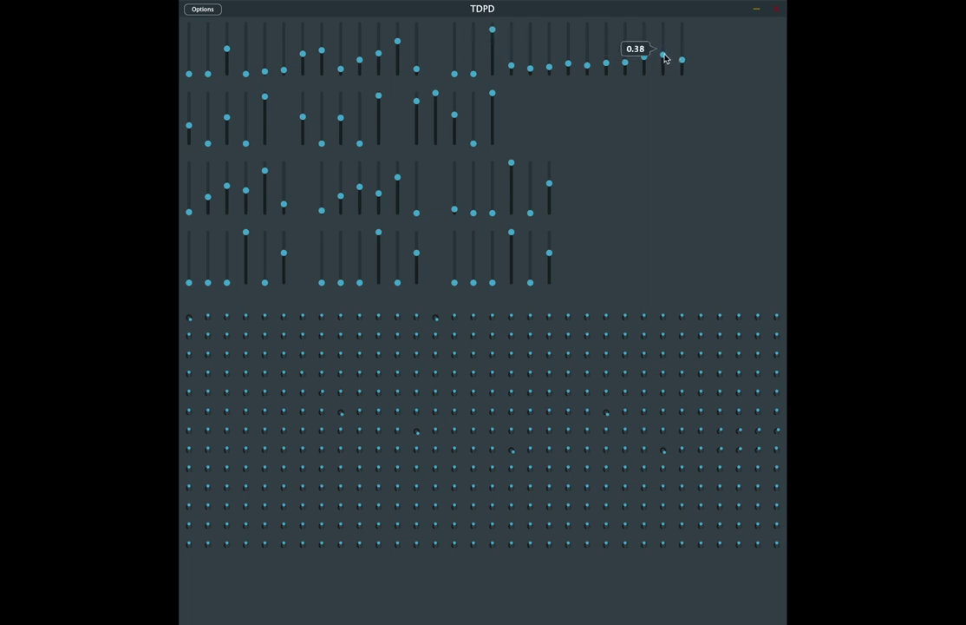
pyautogui.moveTo(666, 59); pyautogui.dragTo(682, 78)
pyautogui.moveTo(681, 61)
# Step: Raise the third row's ninth and eleventh sliders to over three quarters and lower its tenth to about a tenth
pyautogui.moveTo(403, 182)
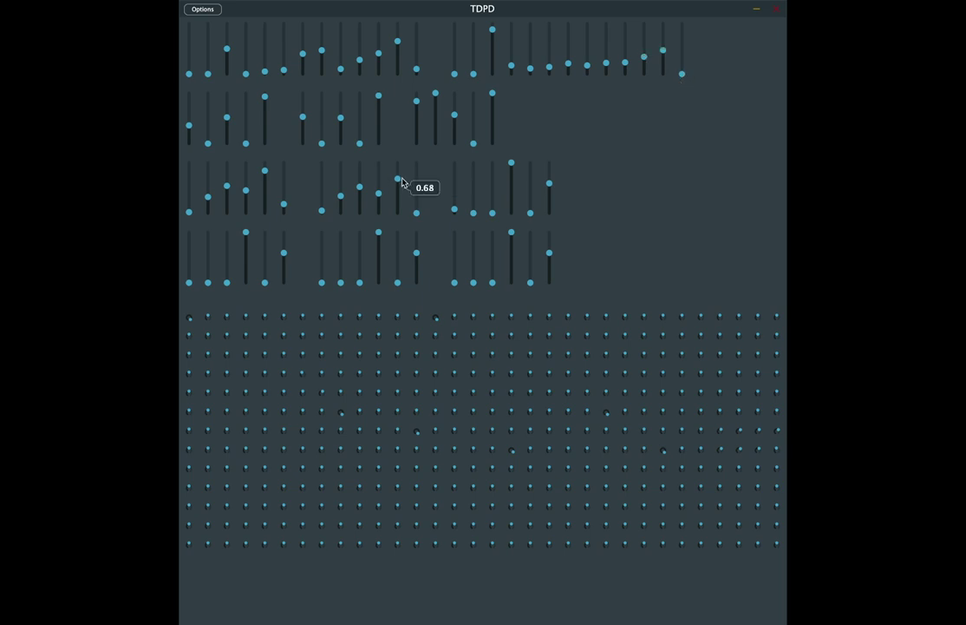
pyautogui.moveTo(402, 182); pyautogui.dragTo(384, 203)
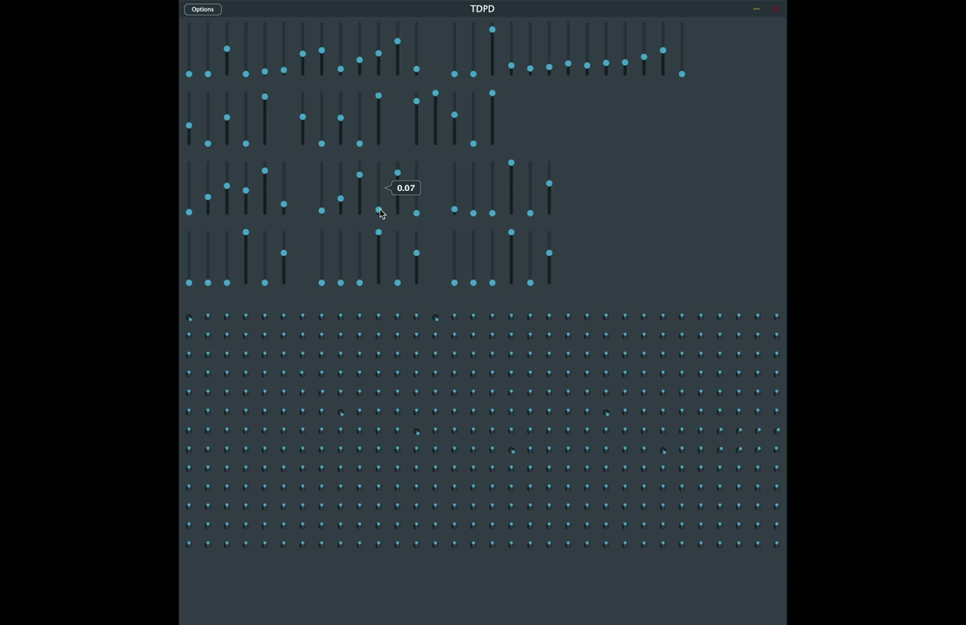
pyautogui.moveTo(381, 213); pyautogui.dragTo(379, 211)
# Step: Lower the third row's fifth slider to about two thirds and its fourth slider to near zero
pyautogui.moveTo(265, 178)
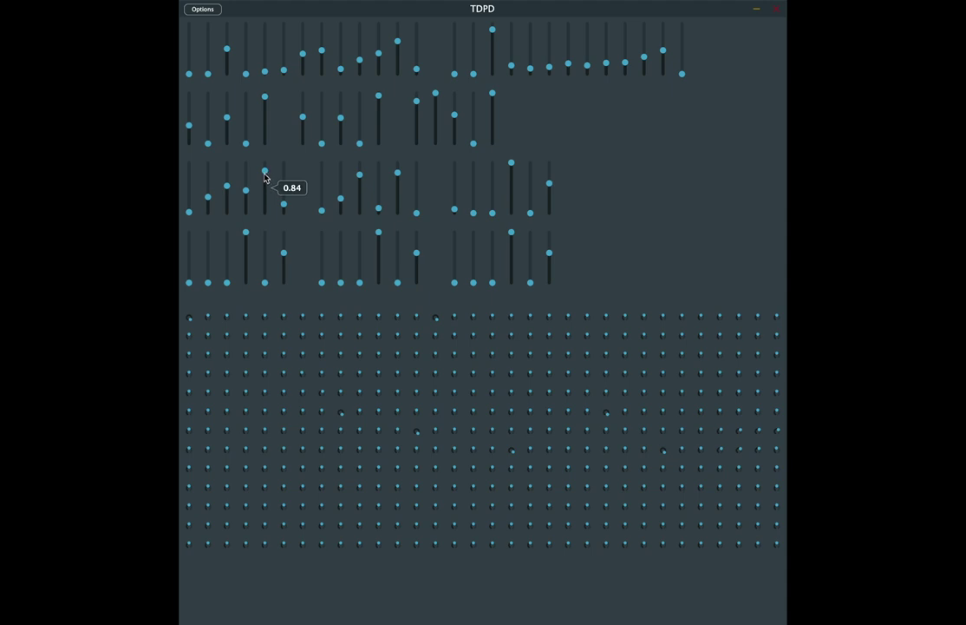
pyautogui.moveTo(265, 175); pyautogui.dragTo(249, 216)
pyautogui.moveTo(248, 213)
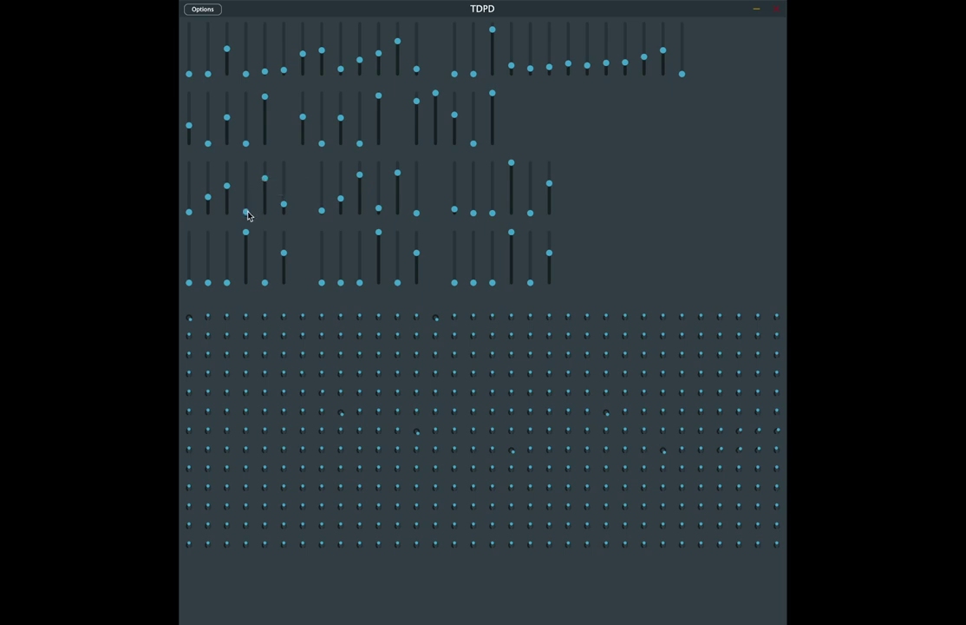
# Step: Lower the top row's twelfth slider to about two fifths and raise its twenty-fifth slider to about three fifths
pyautogui.moveTo(396, 43); pyautogui.dragTo(397, 58)
pyautogui.click(641, 39)
pyautogui.click(665, 52)
# Step: Set the top row's twentieth and twenty-first sliders to 0.50, eighteenth and nineteenth to about a fifth, and seventeenth, twenty-second and twenty-third to zero
pyautogui.moveTo(663, 50); pyautogui.dragTo(586, 73)
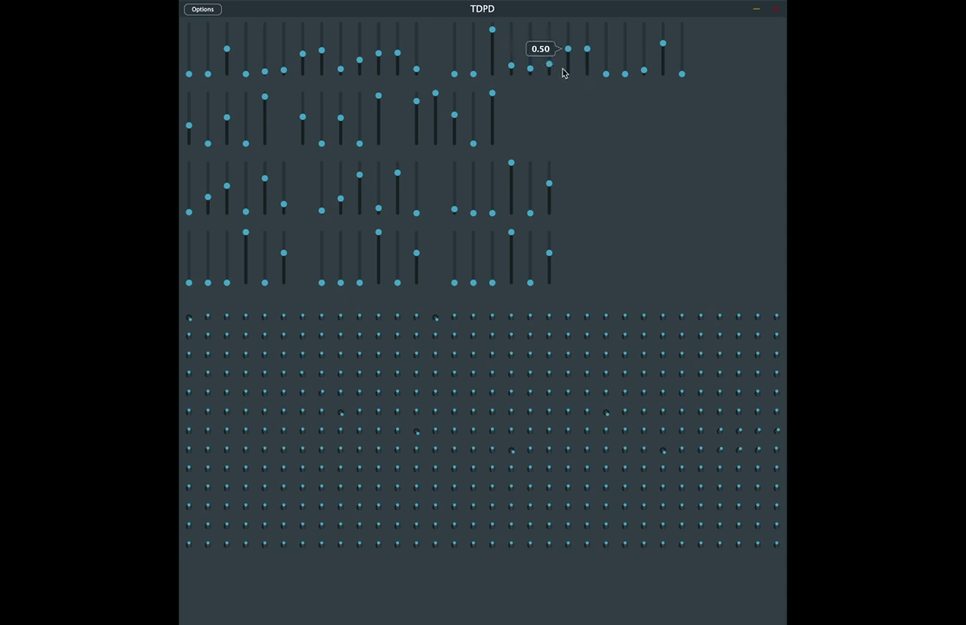
pyautogui.click(529, 63)
pyautogui.click(511, 75)
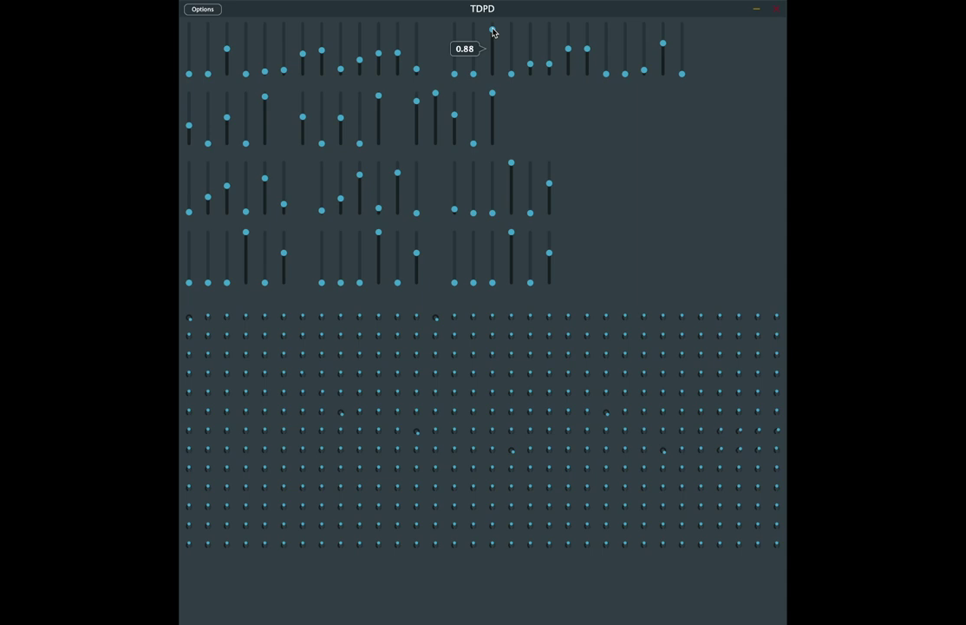
# Step: Set the top row's fifteenth and sixteenth sliders to about halfway
pyautogui.moveTo(493, 32); pyautogui.dragTo(492, 123)
pyautogui.click(474, 51)
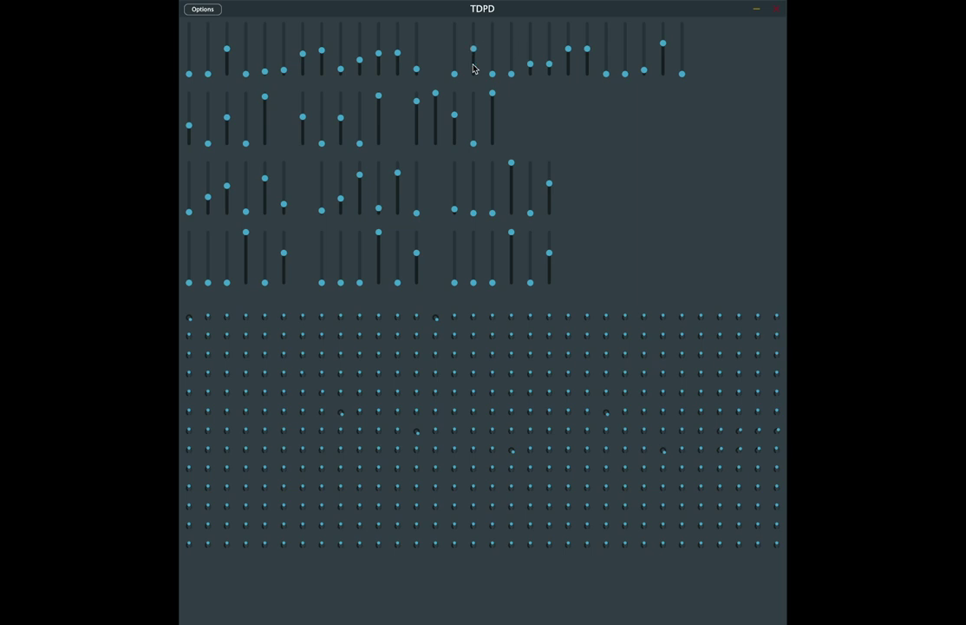
pyautogui.moveTo(401, 60)
pyautogui.moveTo(514, 64)
pyautogui.moveTo(490, 76)
pyautogui.moveTo(492, 55); pyautogui.dragTo(492, 51)
# Step: Lower the top row's twenty-fourth slider and the third row's tenth slider to zero
pyautogui.moveTo(547, 49)
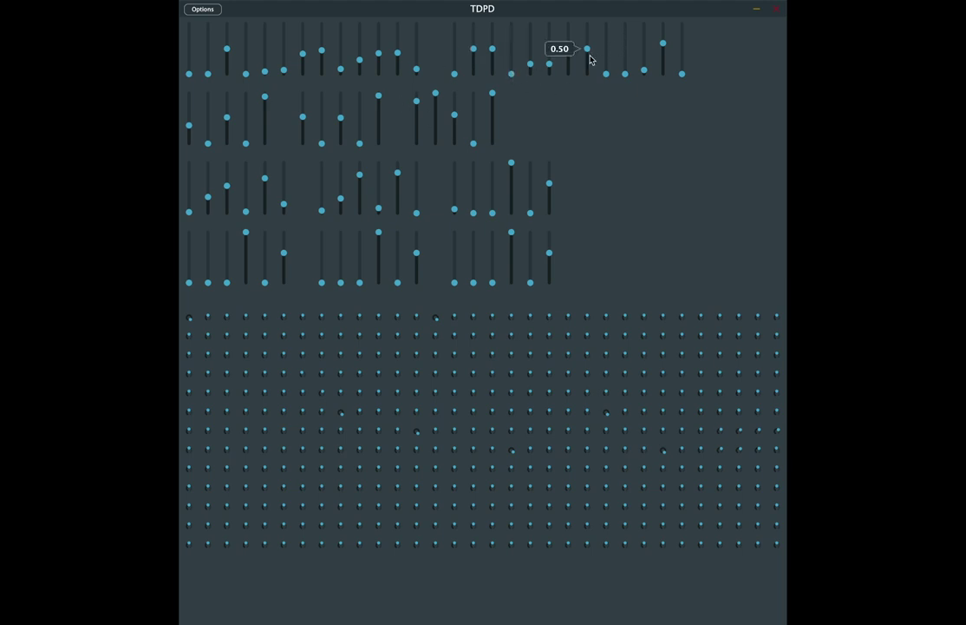
pyautogui.moveTo(607, 76)
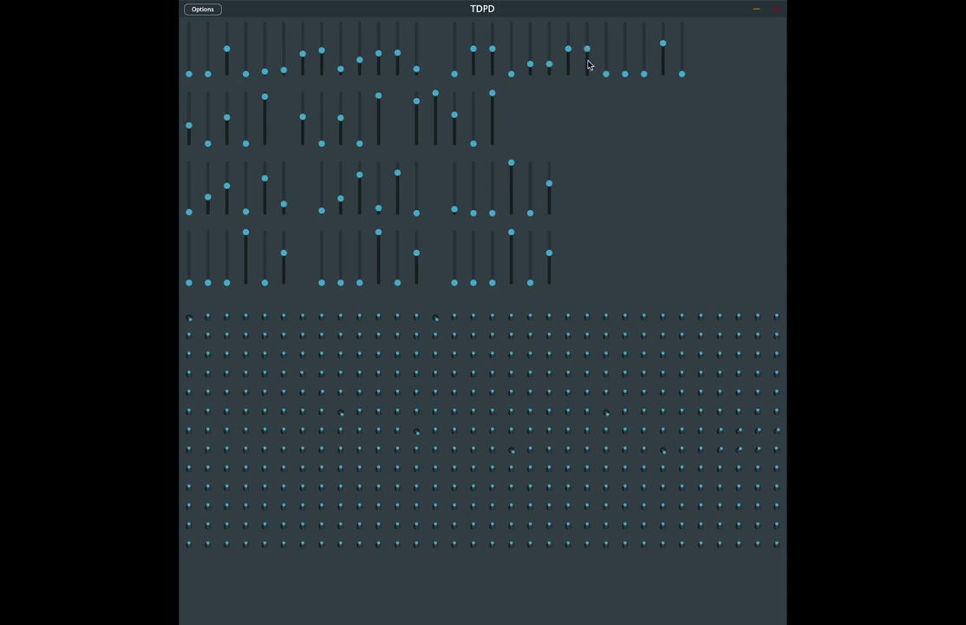
pyautogui.click(552, 53)
pyautogui.click(550, 63)
pyautogui.moveTo(393, 178)
pyautogui.click(379, 211)
pyautogui.moveTo(461, 352)
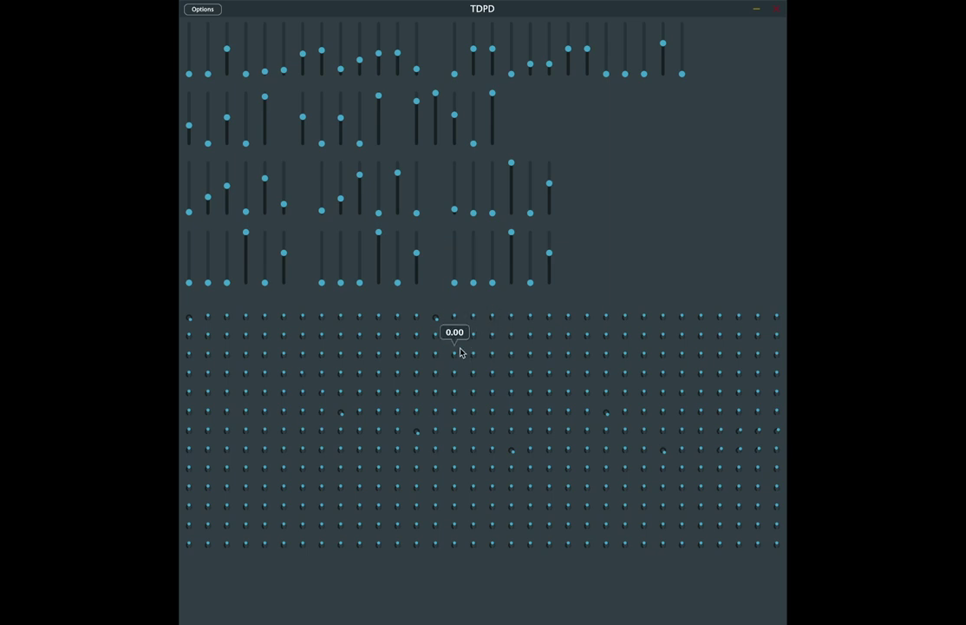